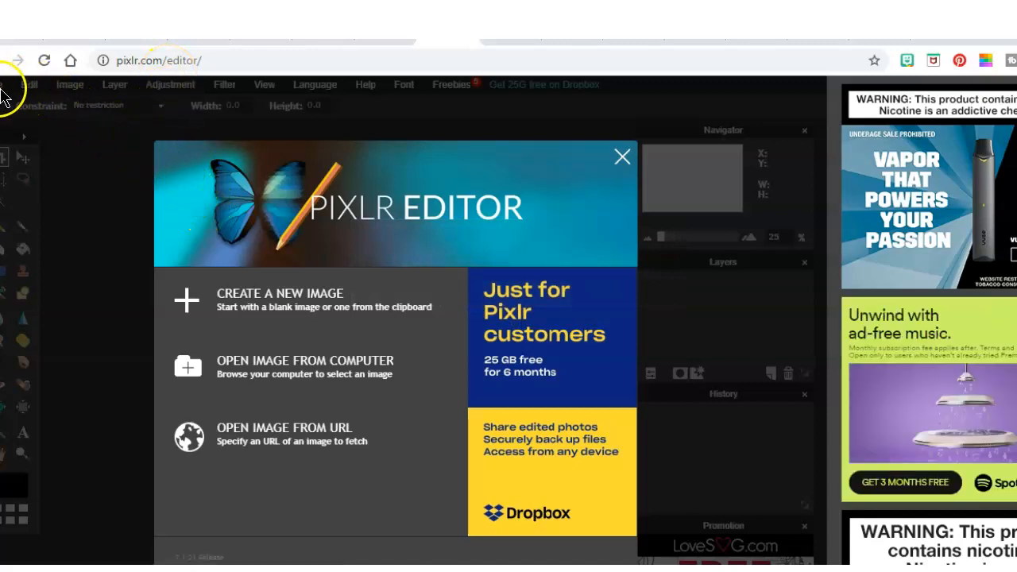
- Open the blank book image "TEST free_3d_book_cover_mockup_graphic" from the computer's Downloads folder
click(237, 376)
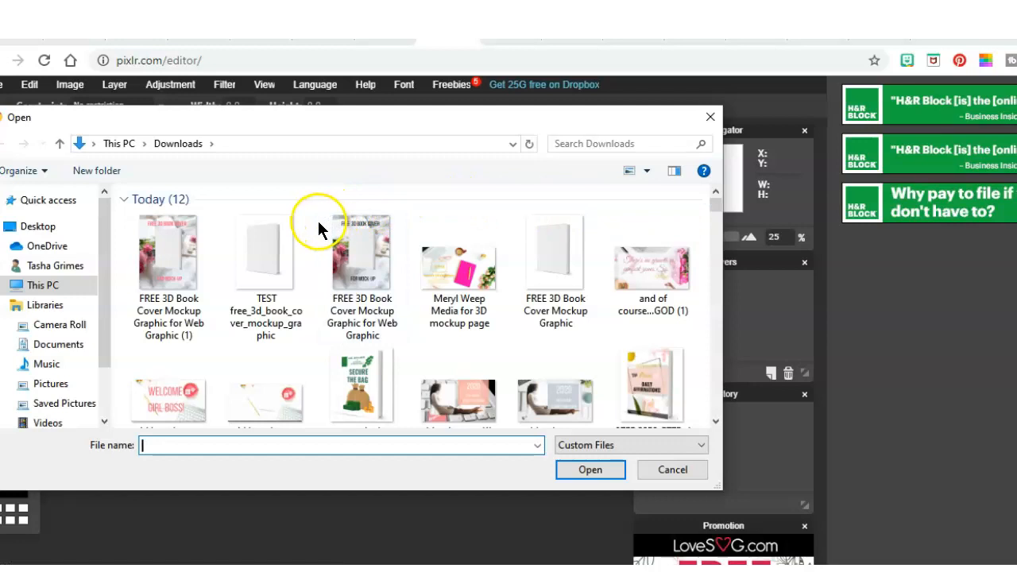
click(267, 270)
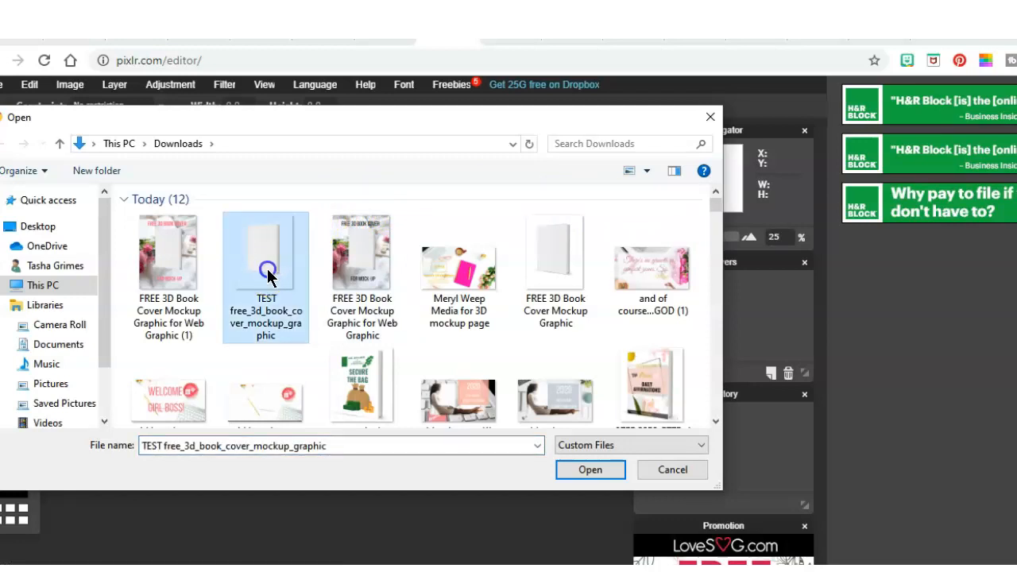
double_click(268, 270)
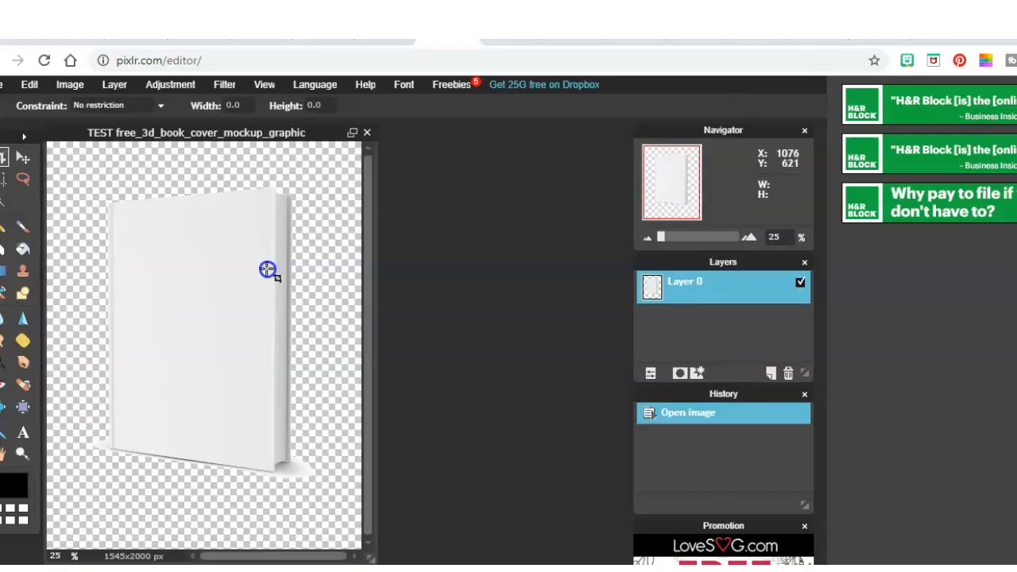
- Add the 2D cover image "SECURE THE BAG .png" from Downloads as a new layer over the blank book
click(116, 86)
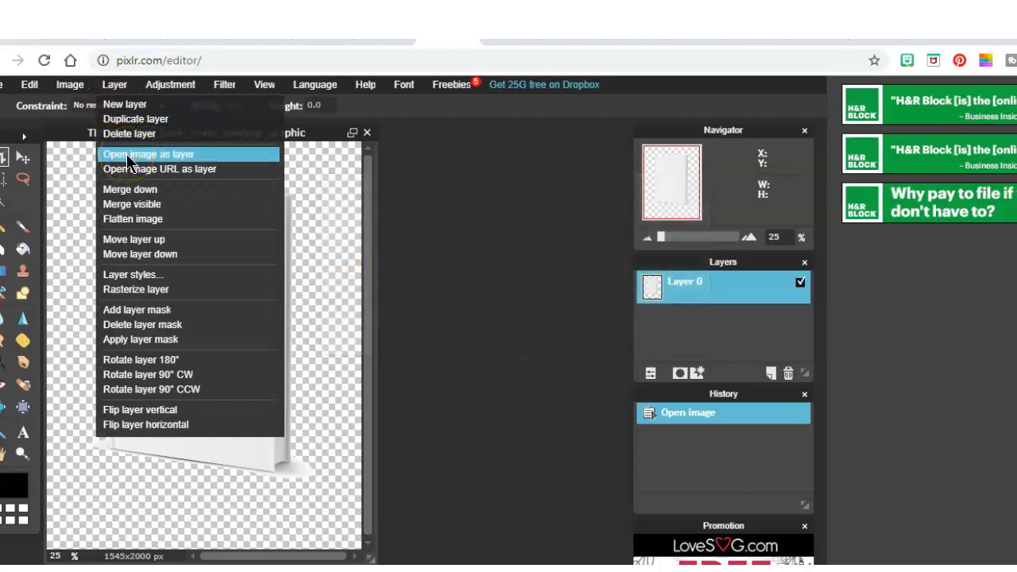
click(127, 157)
text(secure)
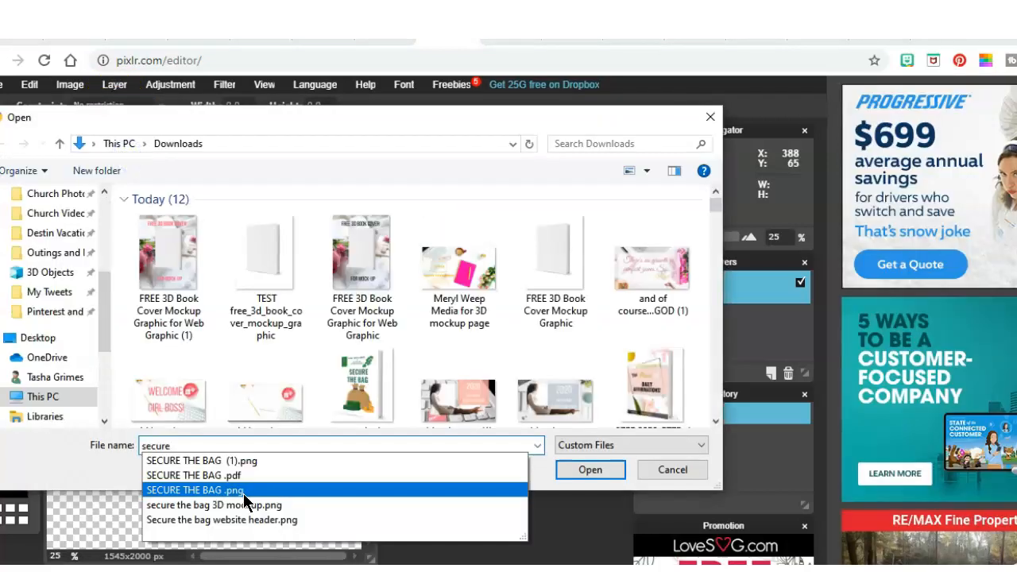
click(244, 491)
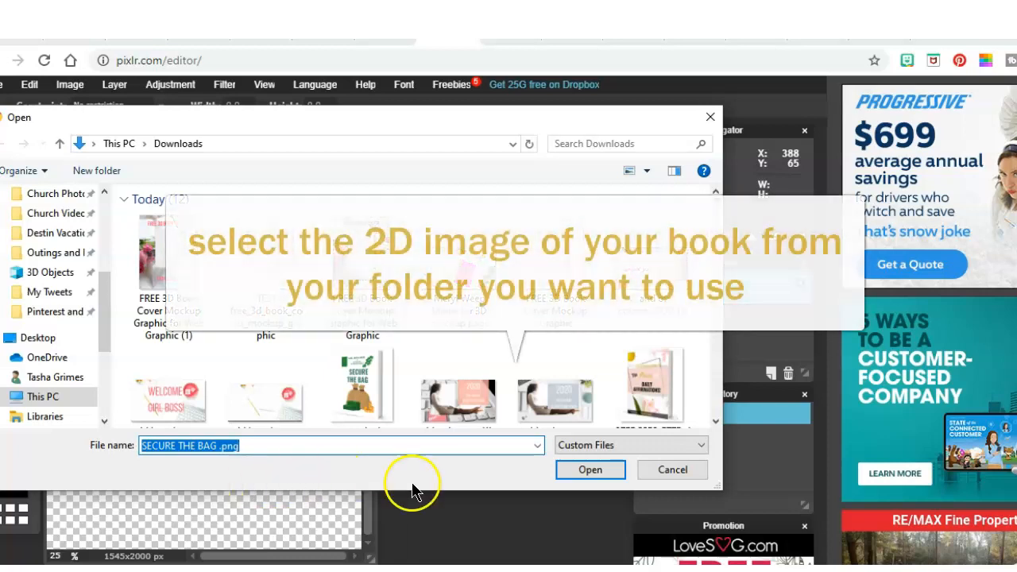
click(590, 471)
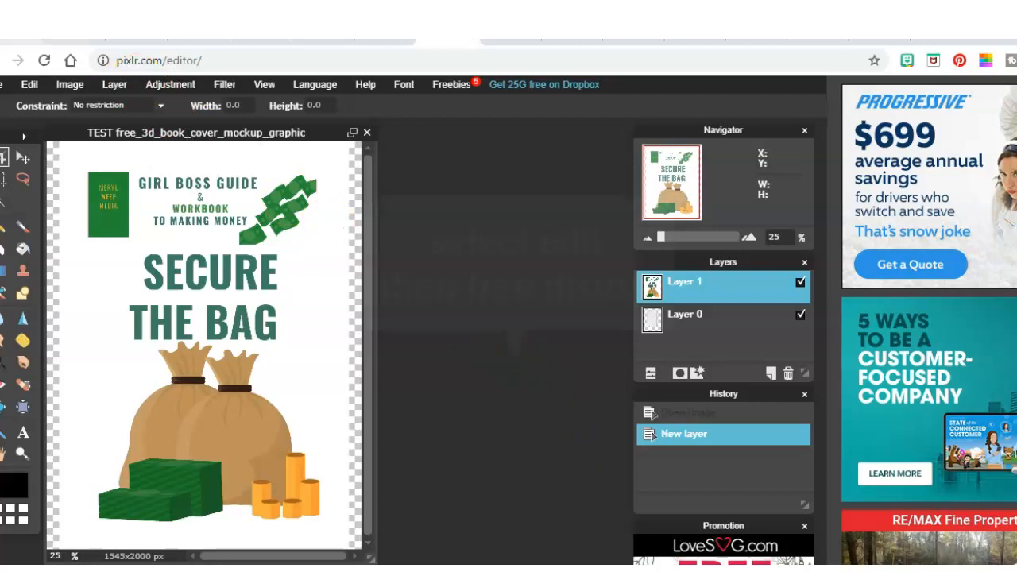
- Free distort the cover layer so its four corners sit on the corners of the blank book's front face
click(30, 84)
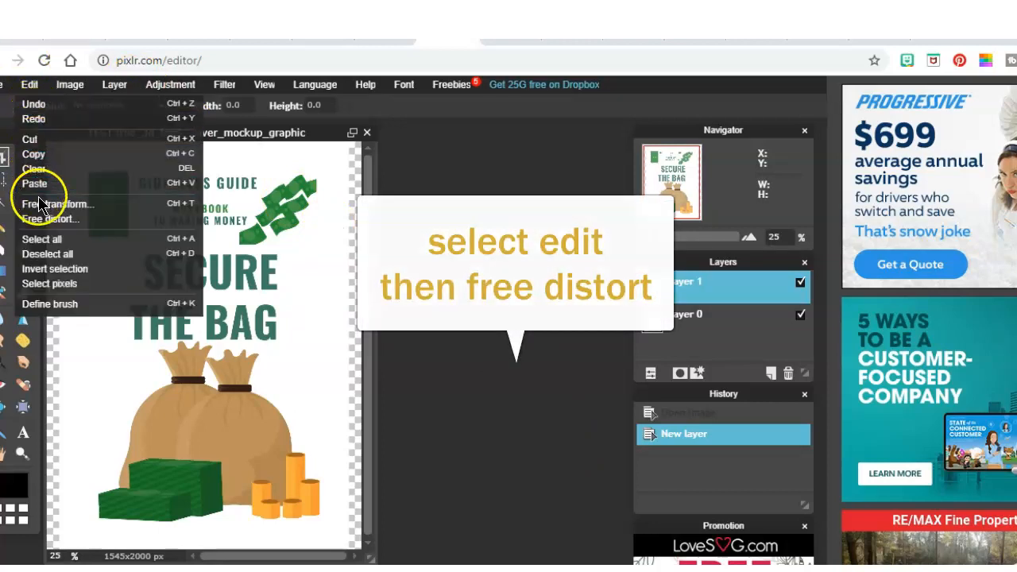
click(43, 220)
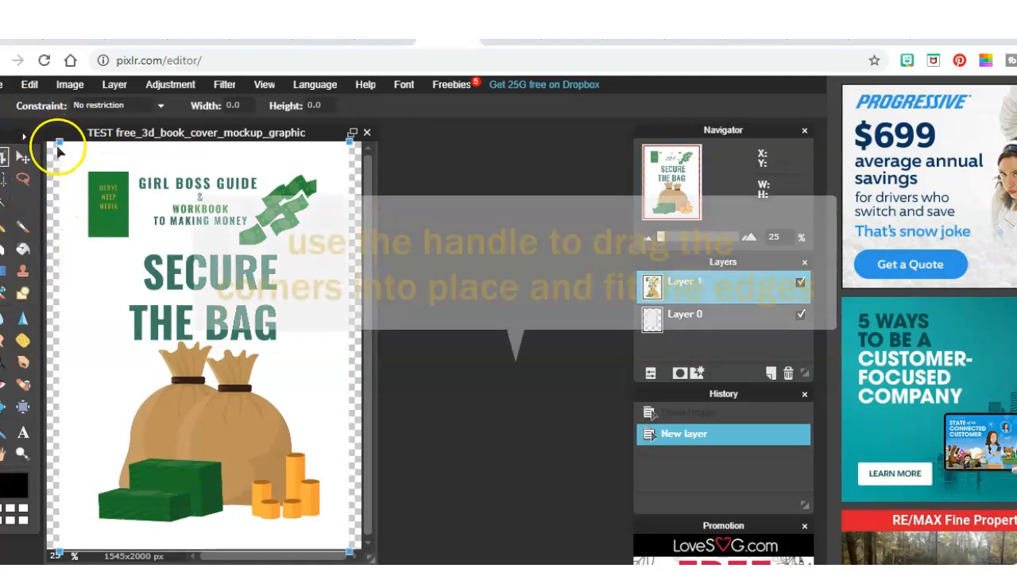
drag(59, 143, 110, 208)
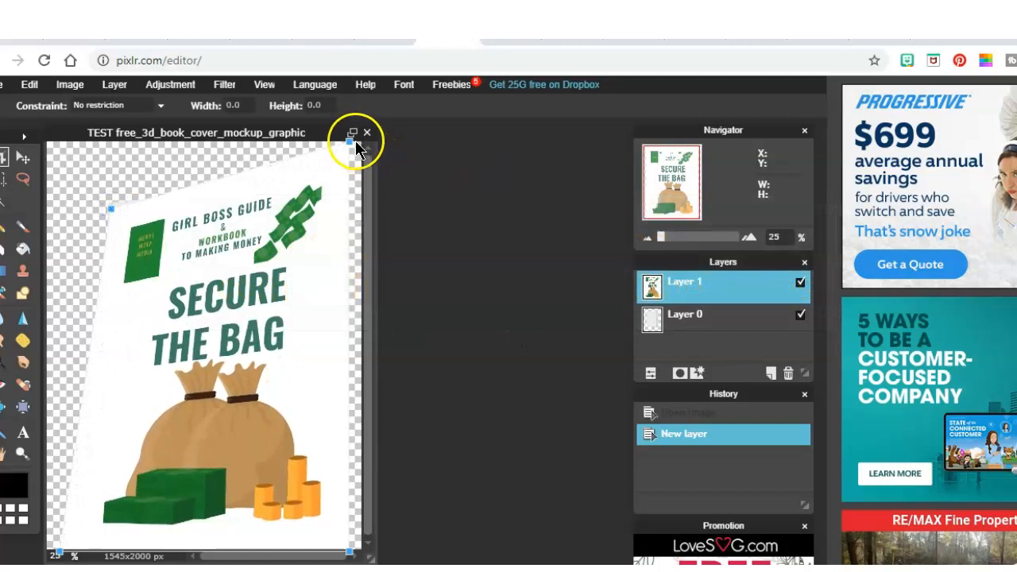
drag(345, 145, 274, 188)
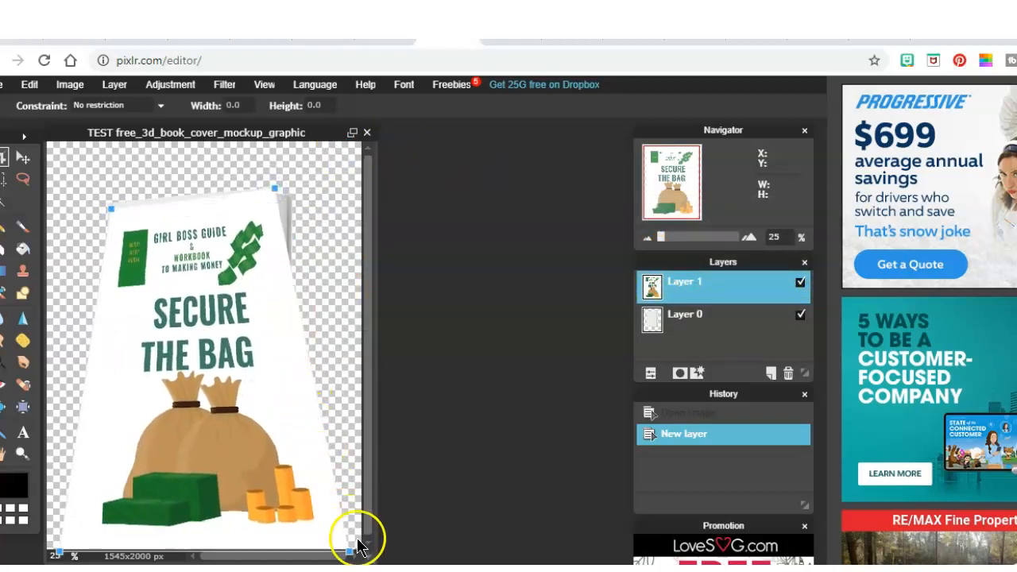
drag(349, 552, 272, 470)
click(56, 553)
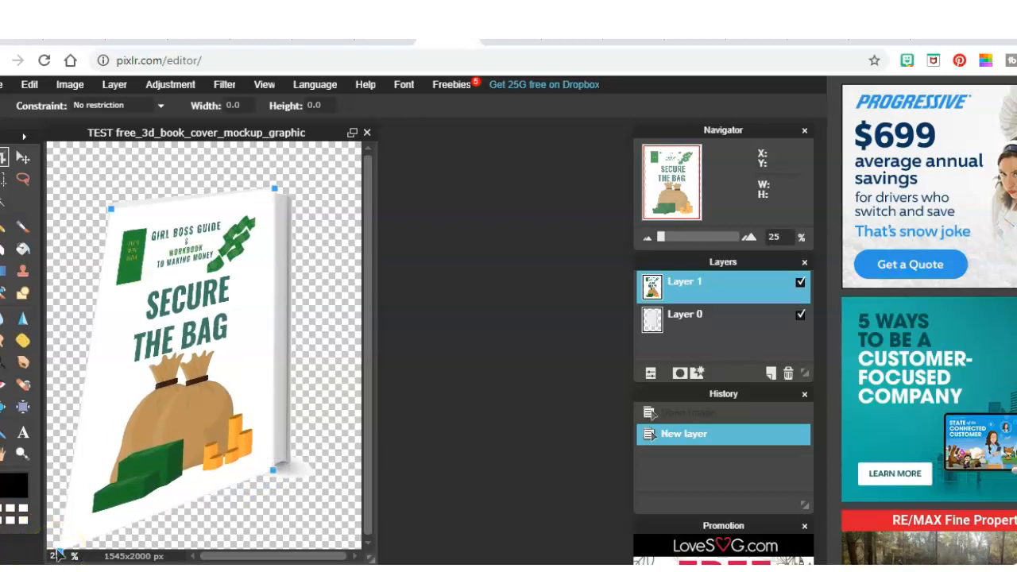
drag(56, 554, 110, 449)
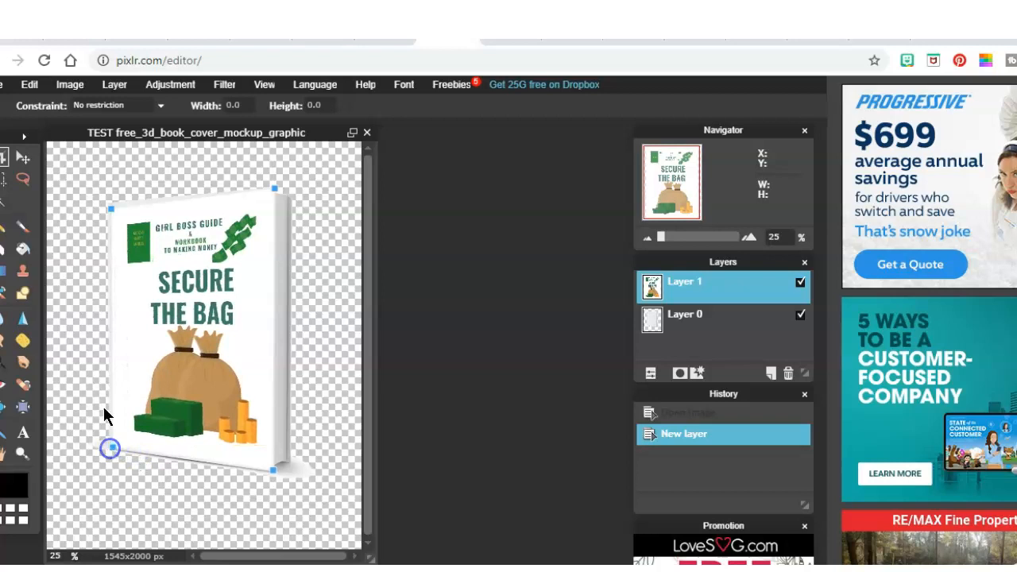
- Fine-tune the cover's upper-left and lower-right corners to the book's edges and apply the free distort
click(111, 210)
drag(110, 209, 113, 205)
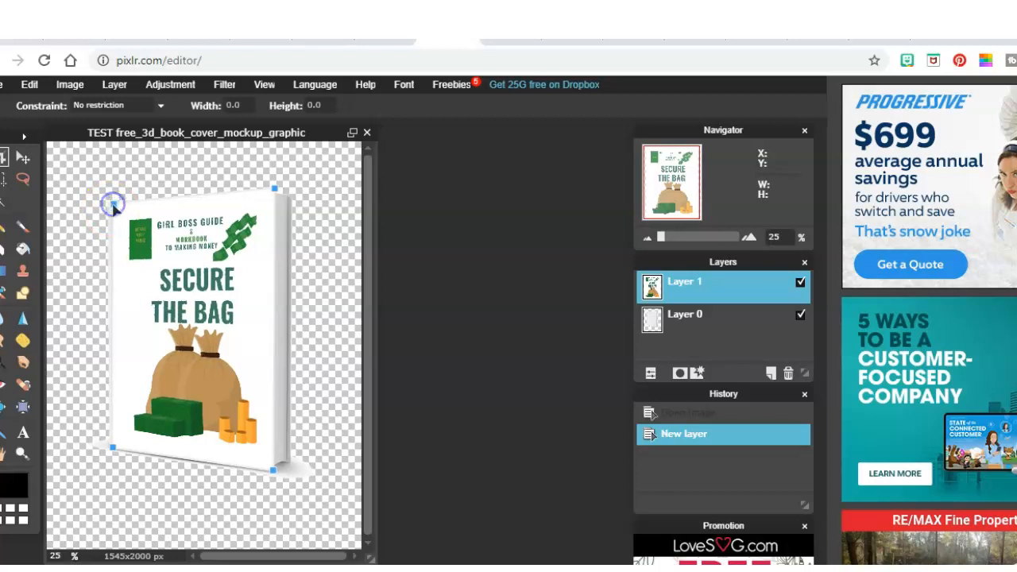
click(331, 296)
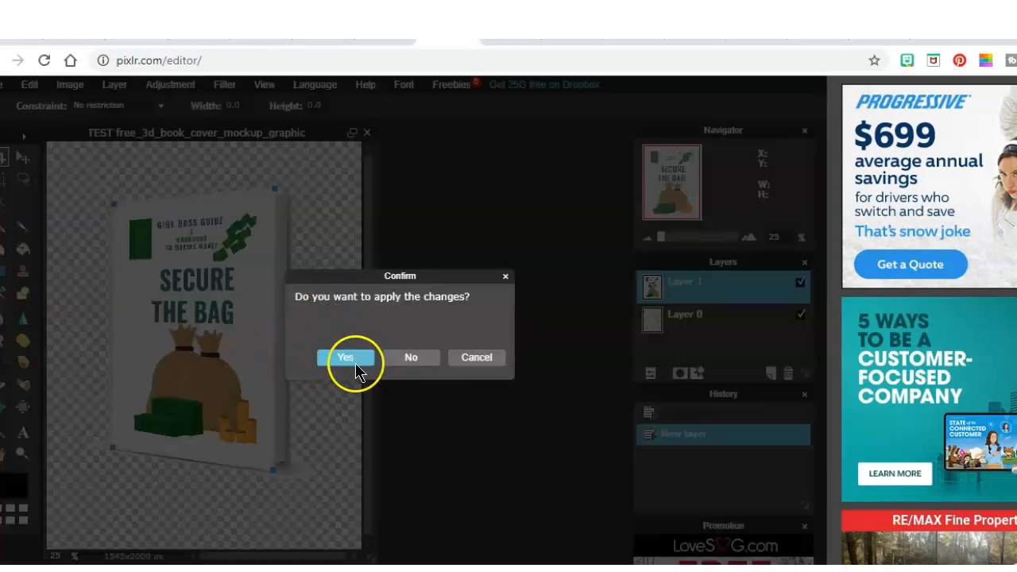
click(506, 276)
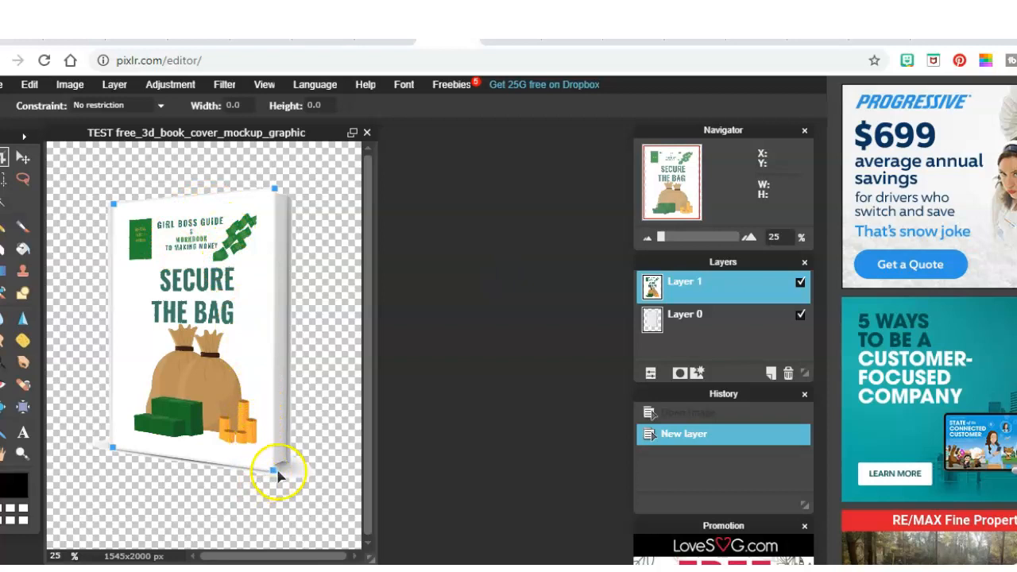
drag(274, 472, 272, 467)
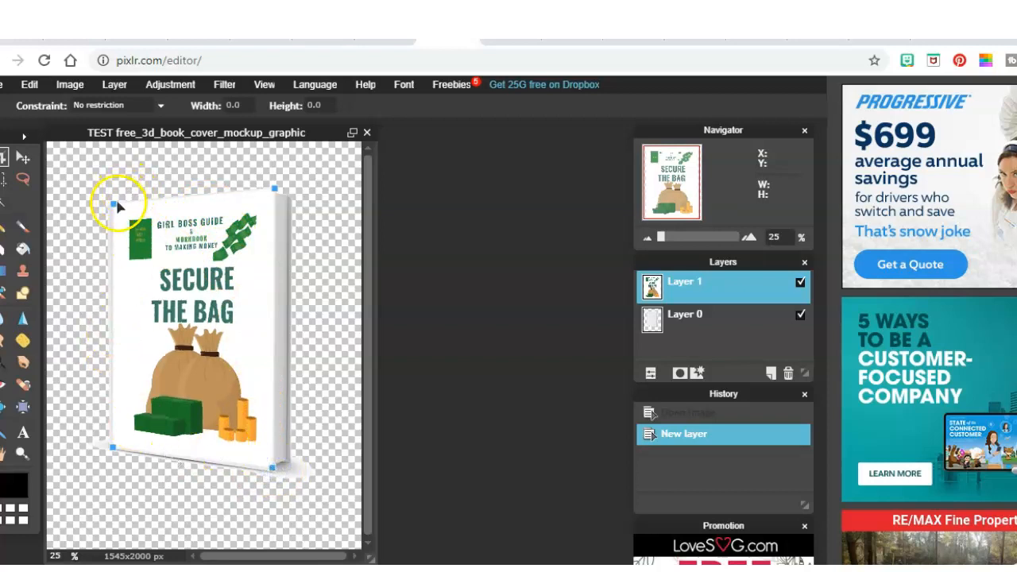
drag(115, 208, 111, 203)
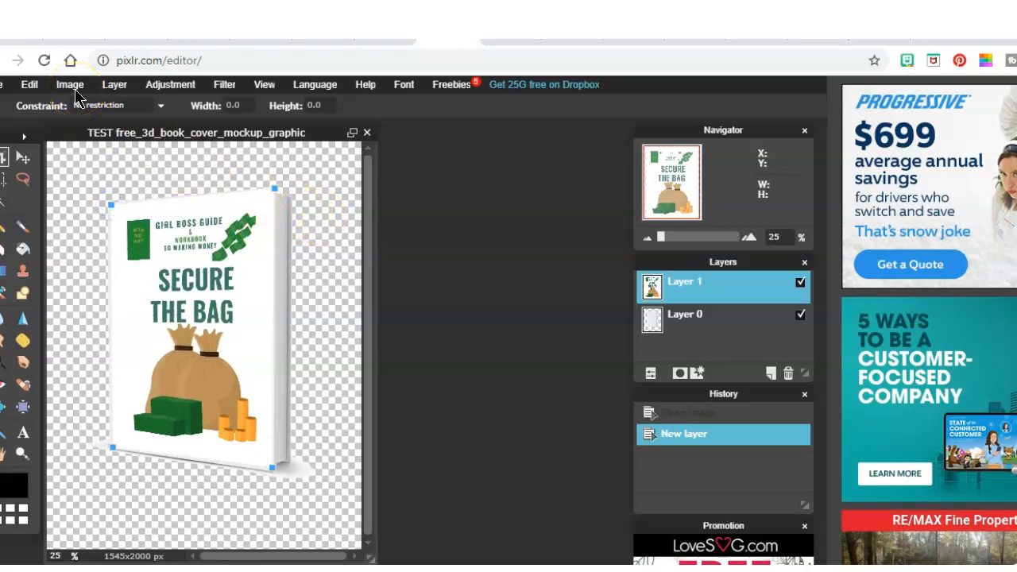
click(224, 335)
click(2, 89)
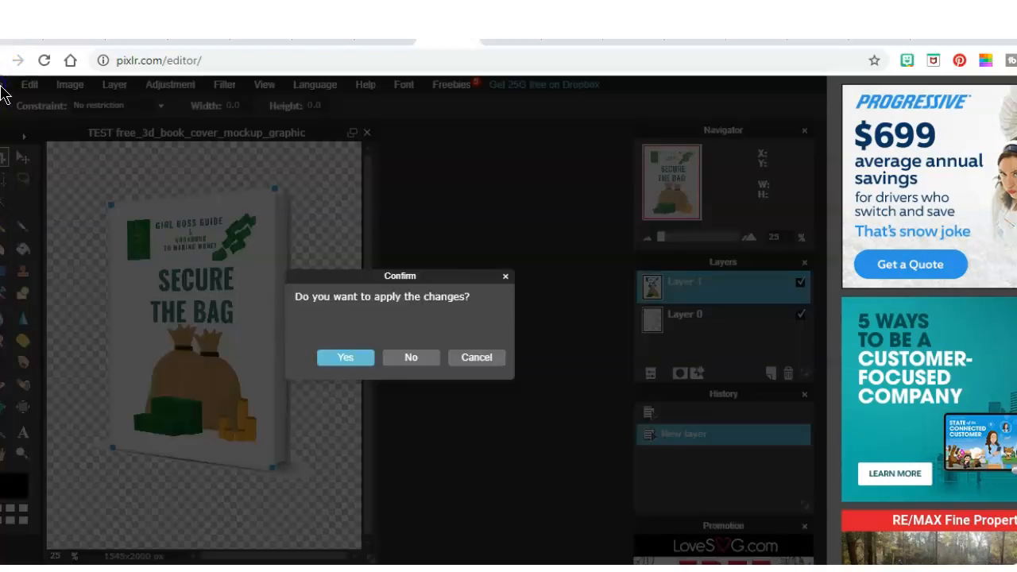
click(353, 364)
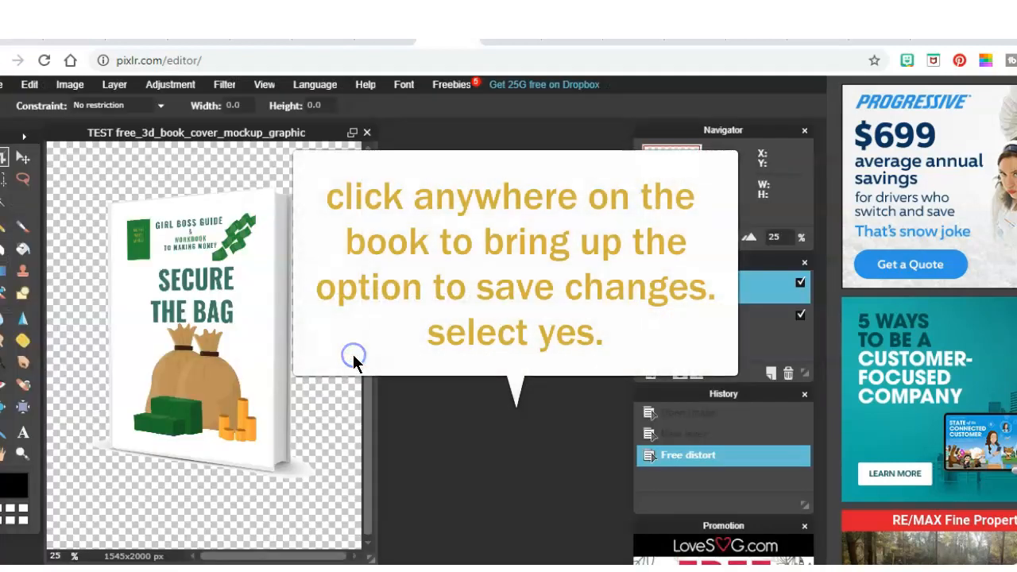
- Save the mockup to the computer as a transparent, full-quality PNG under its existing name
click(3, 89)
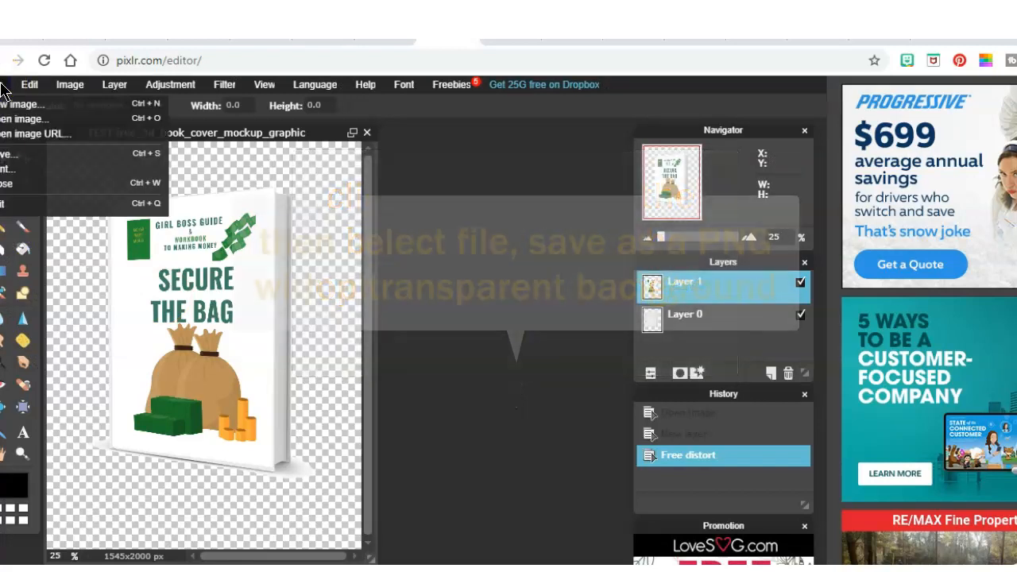
click(5, 154)
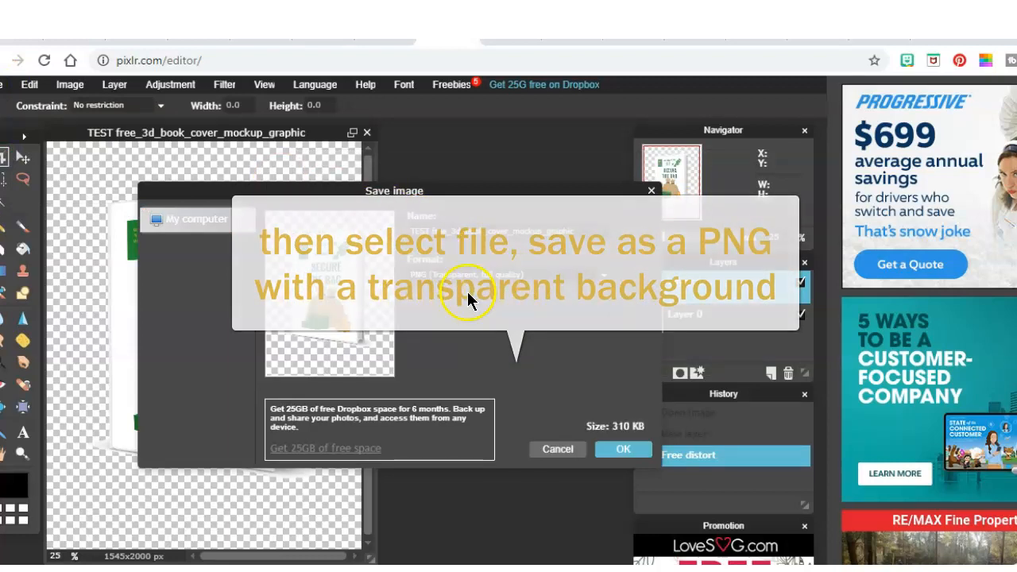
click(623, 449)
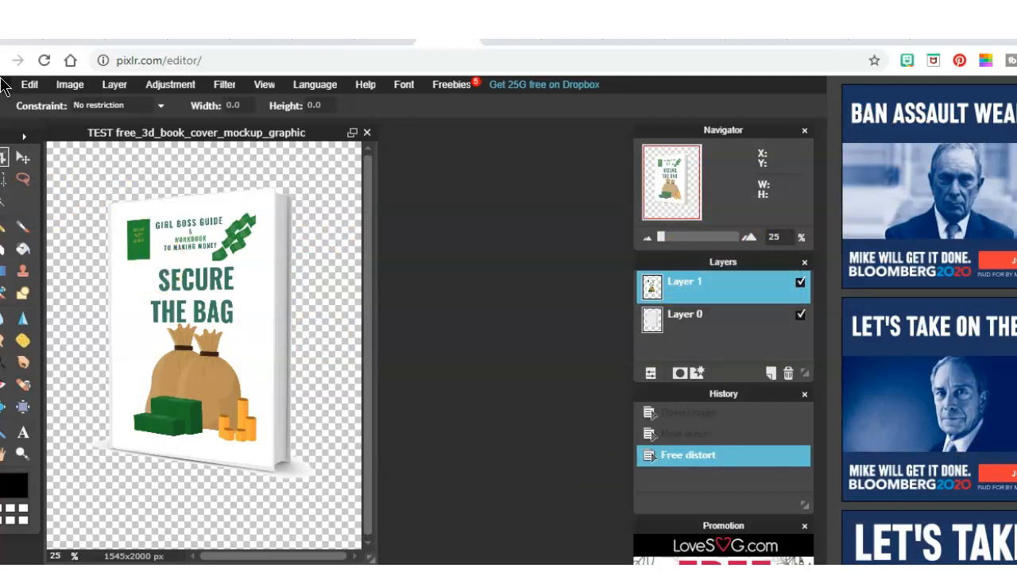
- Save the mockup again as a transparent, full-quality PNG named "Final Mockup" in the Downloads folder
click(1, 85)
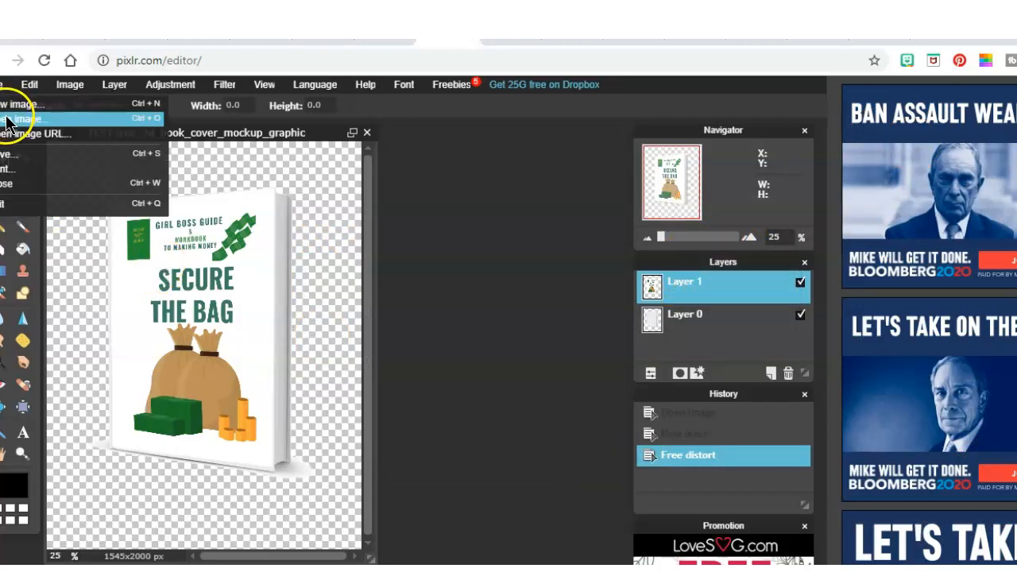
click(12, 155)
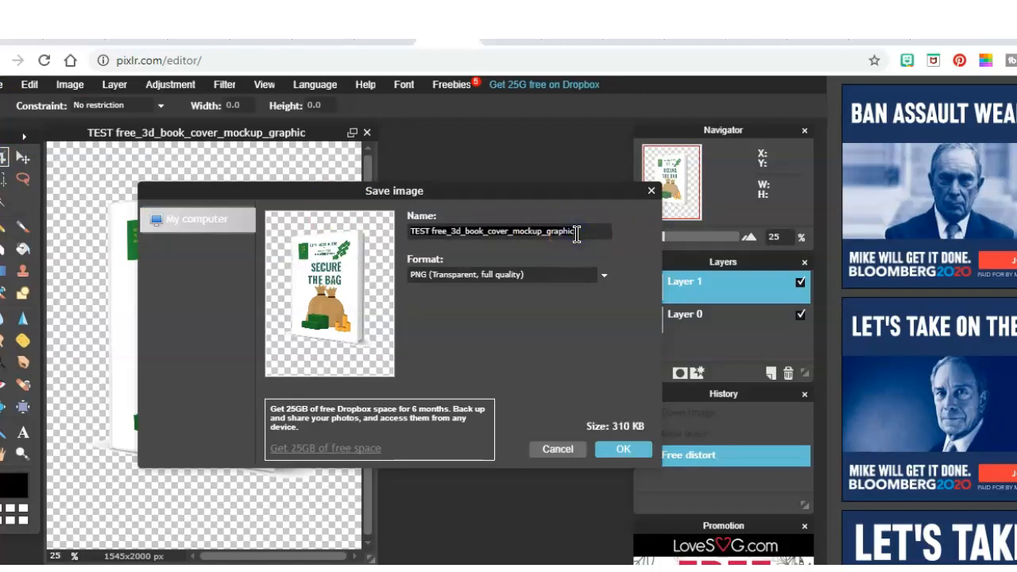
key(ctrl+a)
text(F)
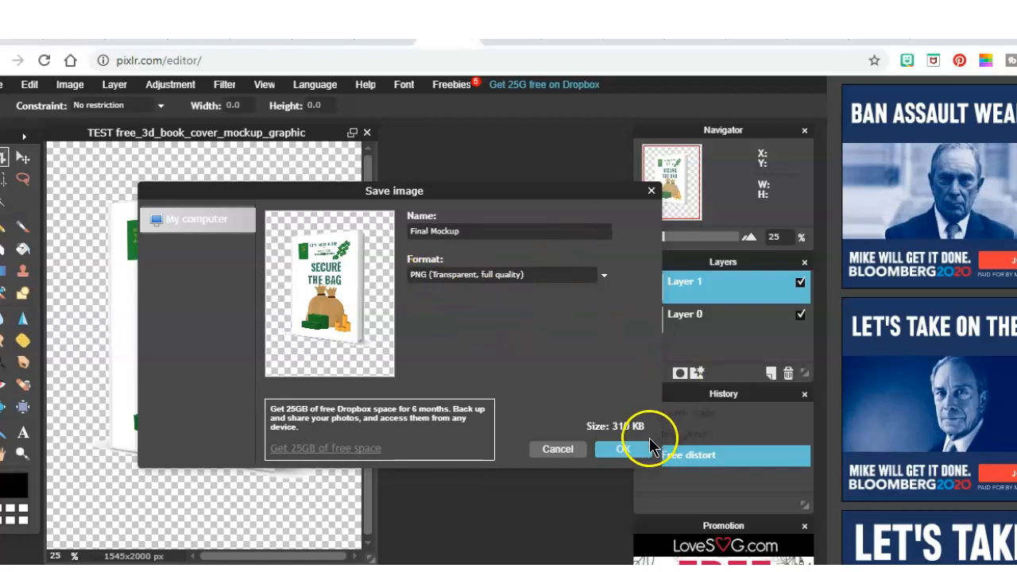
click(621, 453)
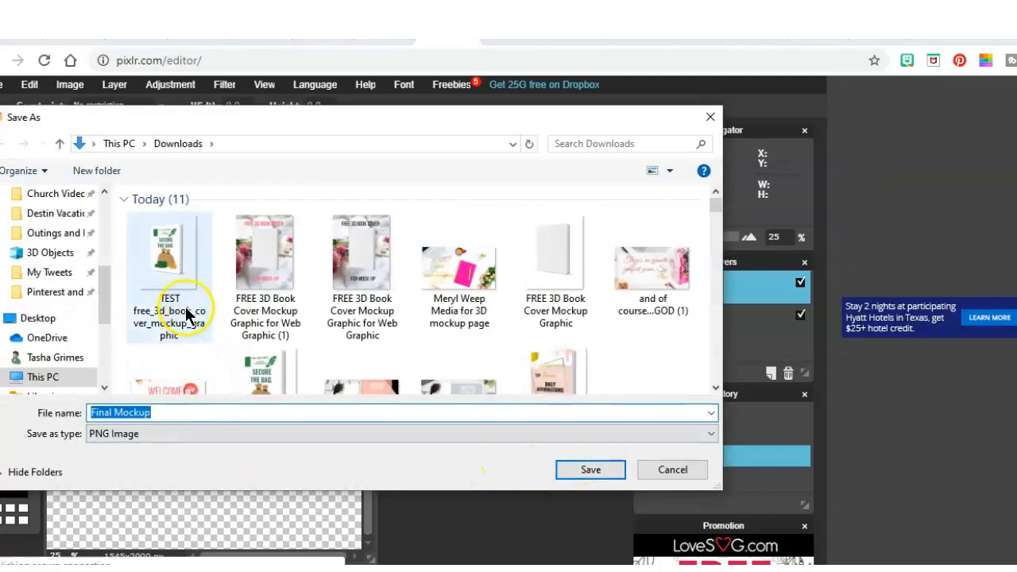
click(595, 474)
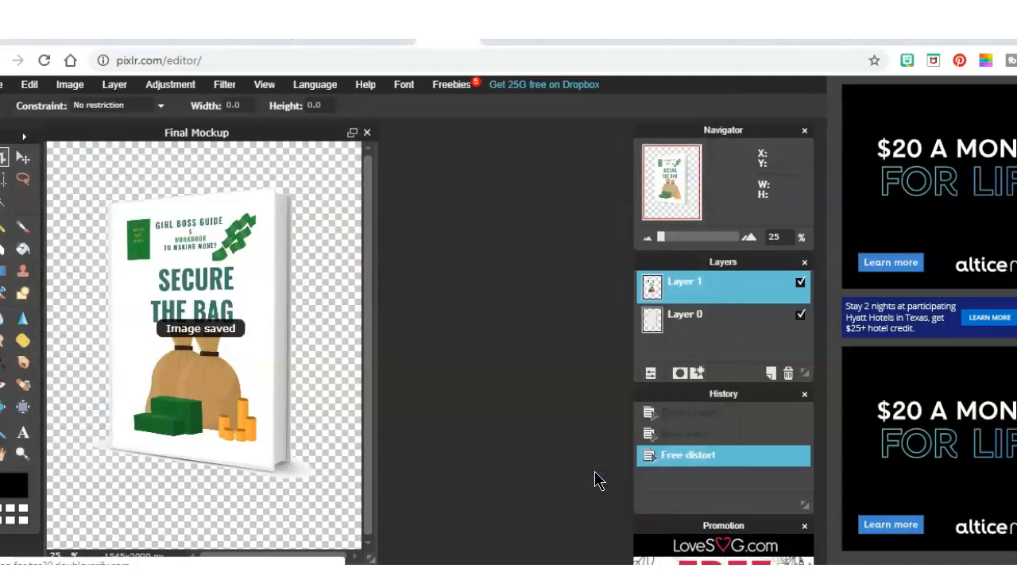
- Switch to File Explorer and open the "Final Mockup" image from the Downloads folder to view it
mouse_move(484, 565)
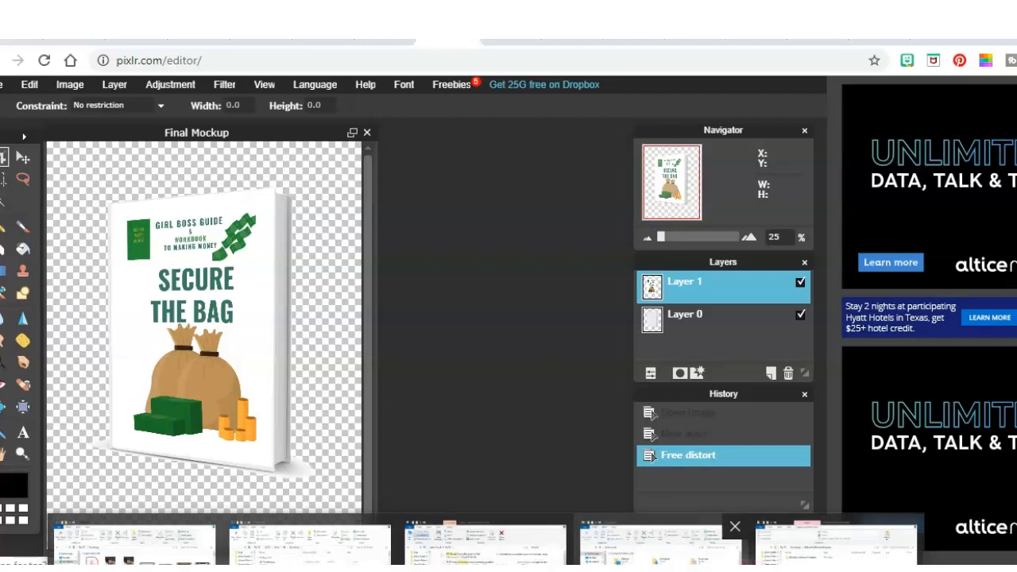
click(664, 556)
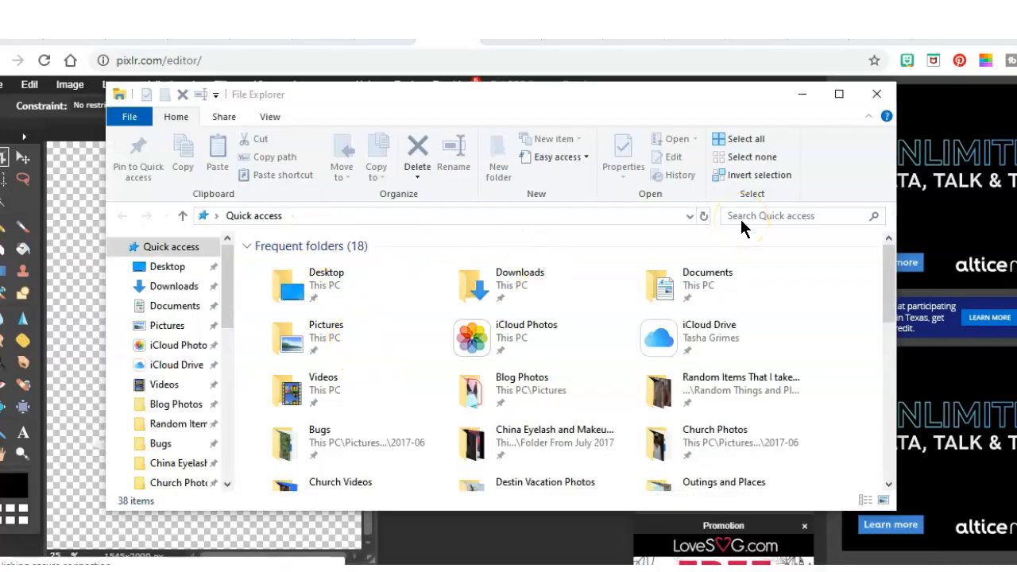
click(197, 290)
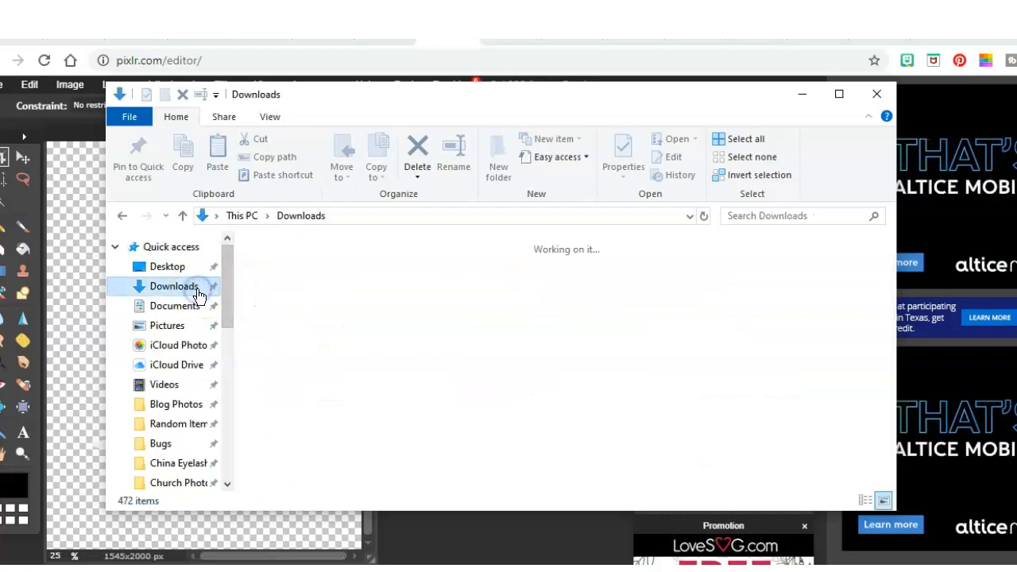
click(308, 324)
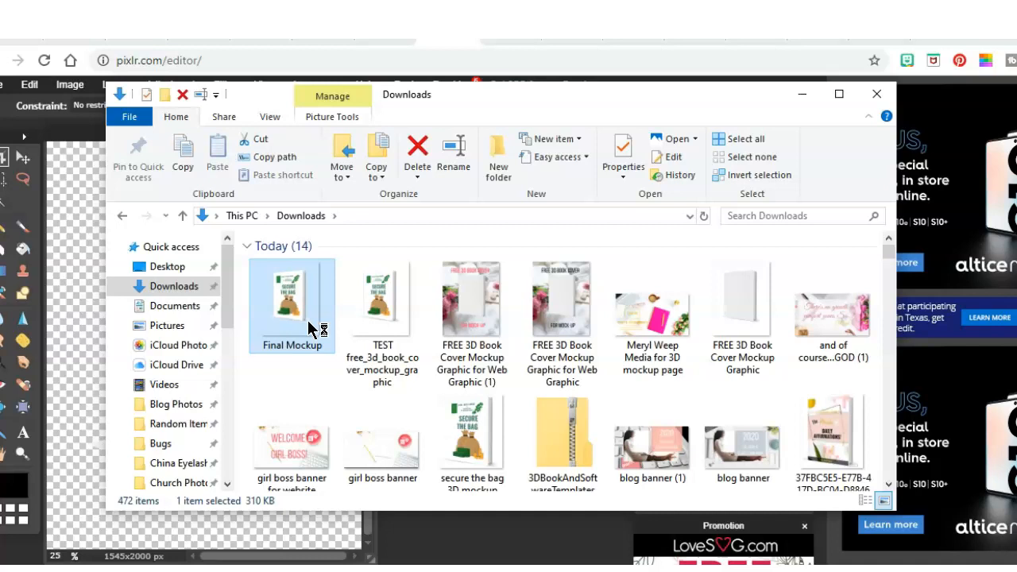
double_click(312, 328)
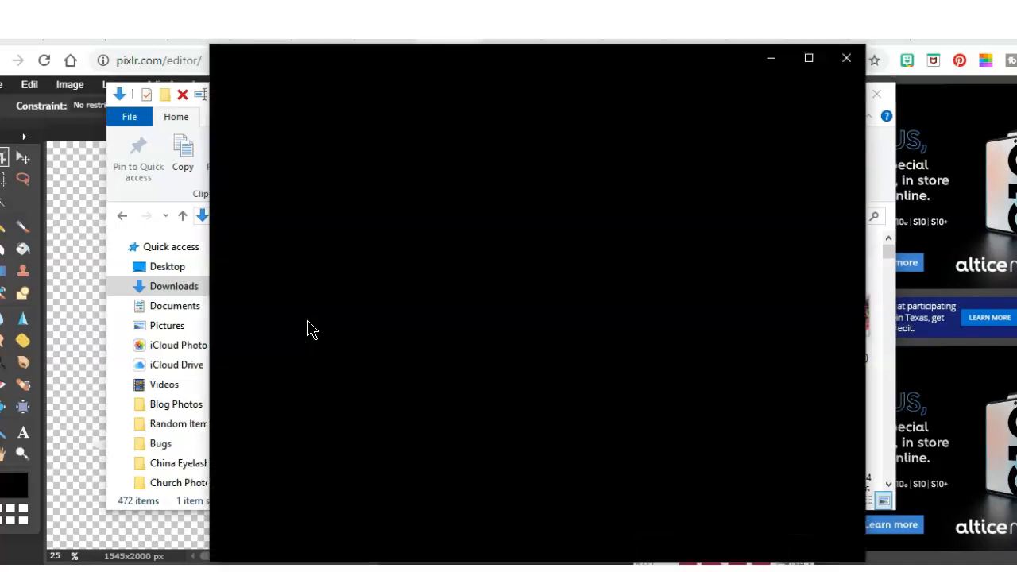